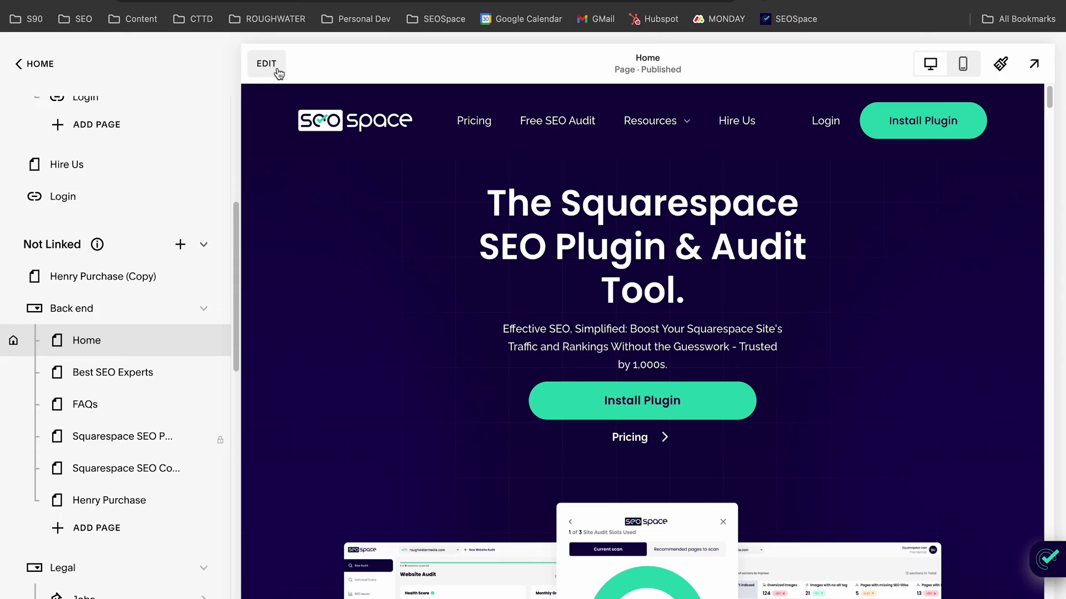
# Leave the SEO Site Description settings and go back to the Home page preview.
pyautogui.click(269, 66)
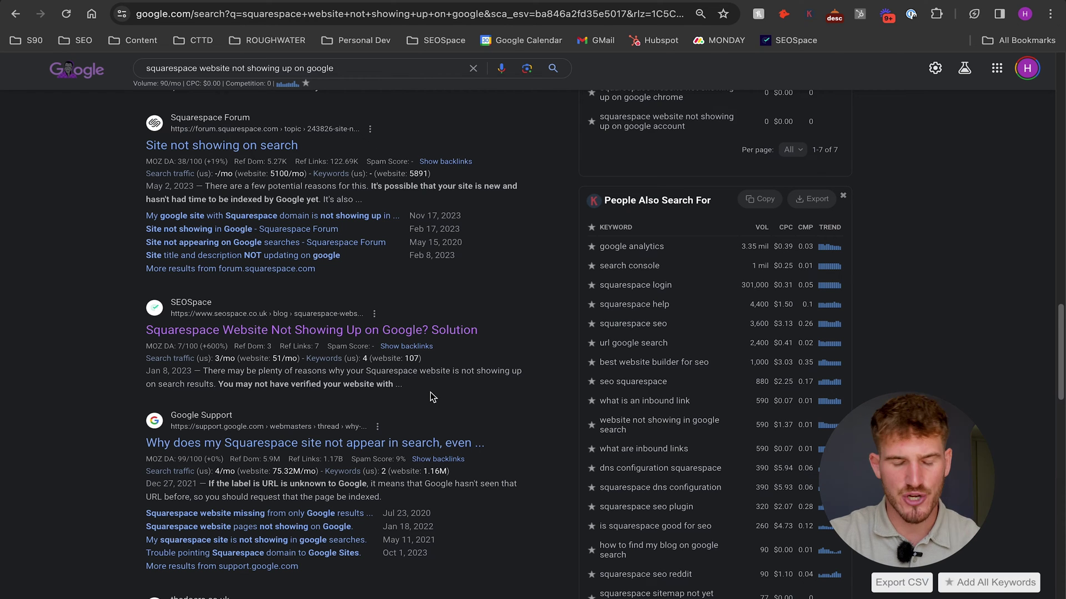
# Highlight the SEOSpace result's description snippet in Google, then clear the highlight.
pyautogui.moveTo(424, 391); pyautogui.dragTo(208, 373)
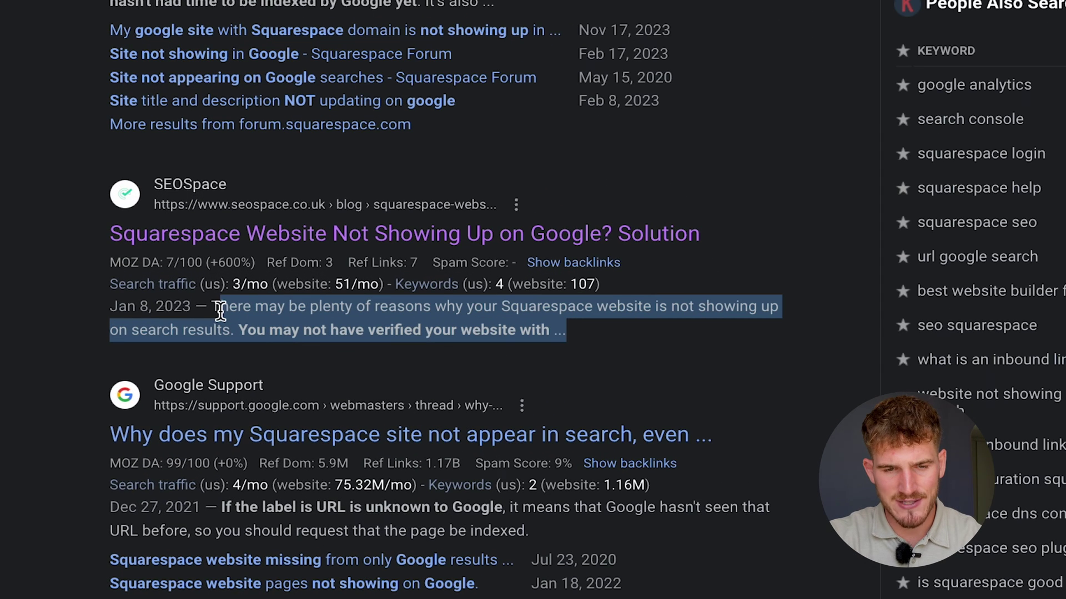
pyautogui.click(213, 307)
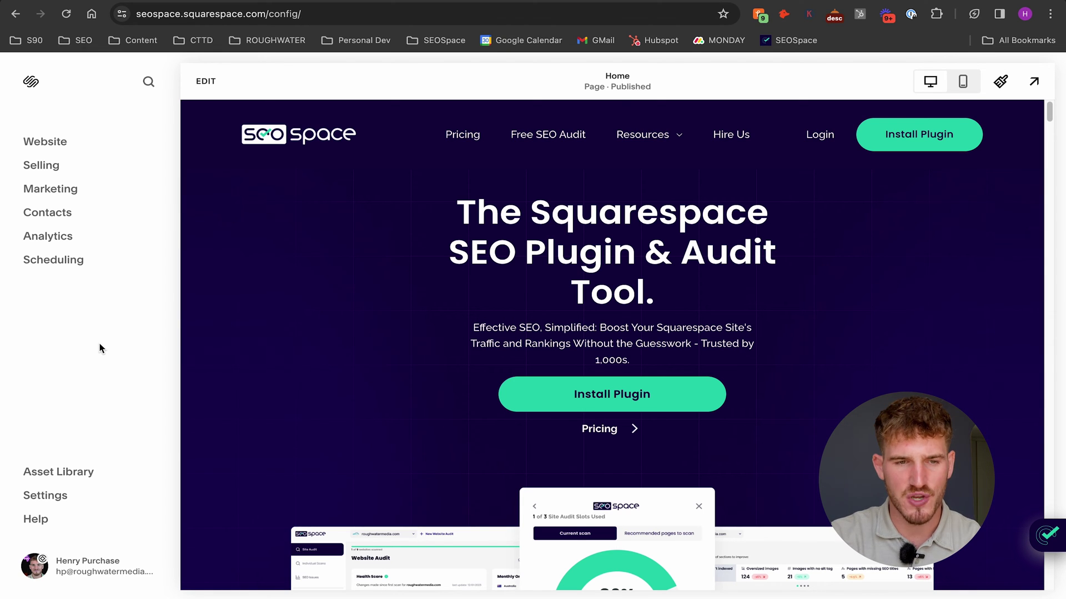
# Open the SEO tab of the Free SEO Audit page's settings from the Website pages list.
pyautogui.click(52, 145)
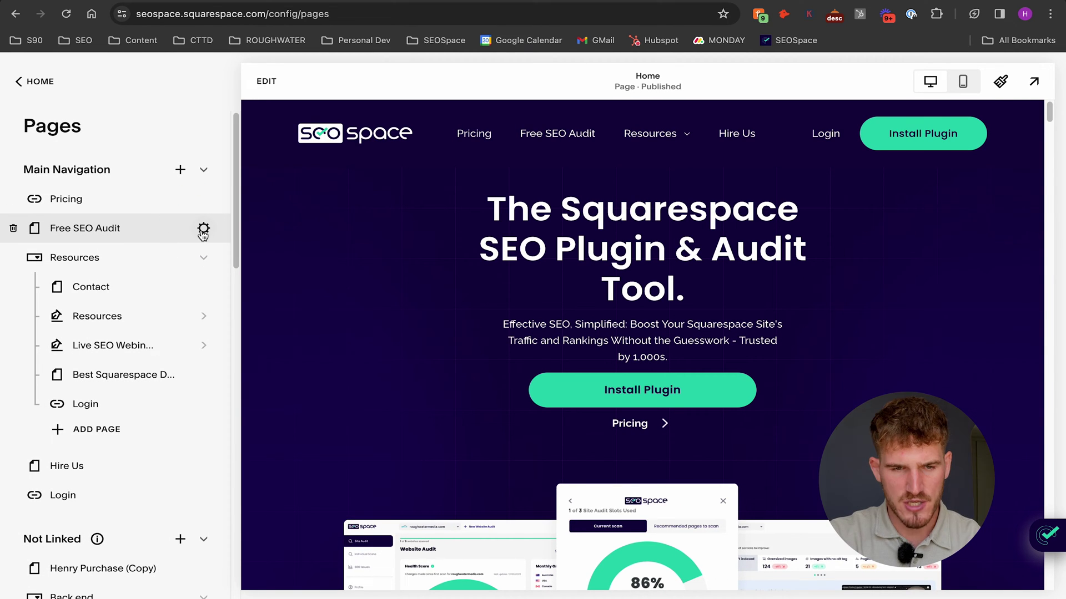
pyautogui.click(204, 229)
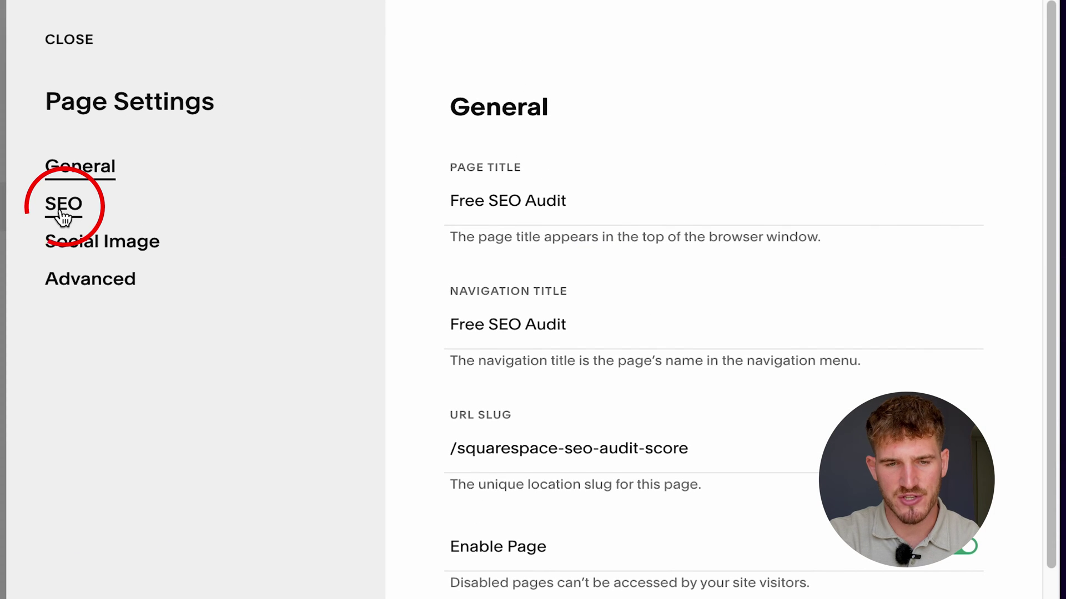
pyautogui.moveTo(44, 108); pyautogui.dragTo(196, 113)
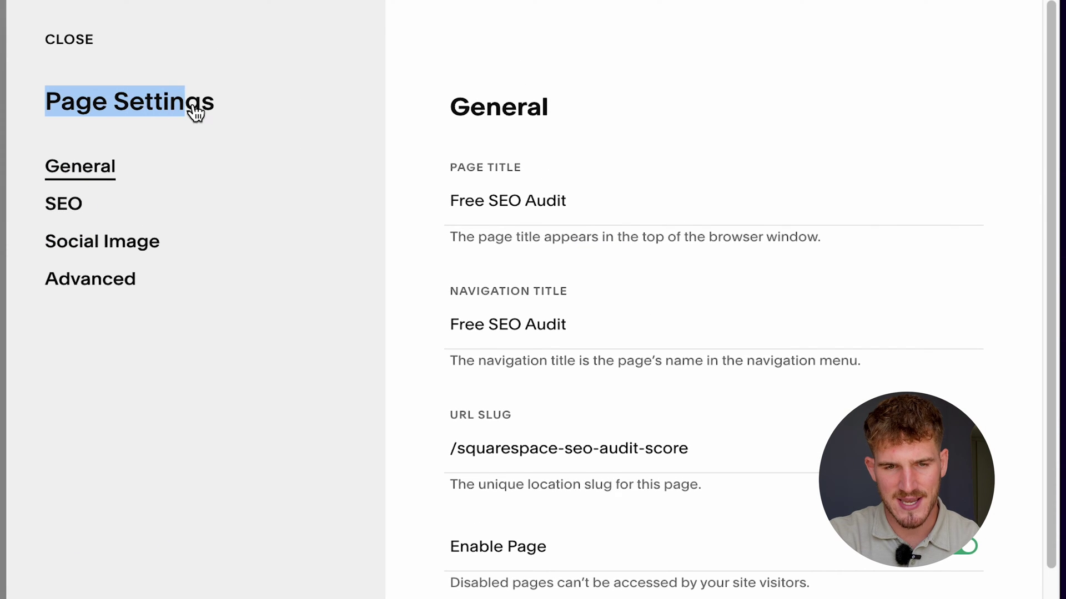
pyautogui.click(64, 211)
# Select the full 248-character SEO description of the Free SEO Audit page without changing it.
pyautogui.scroll(-4, 558, 311)
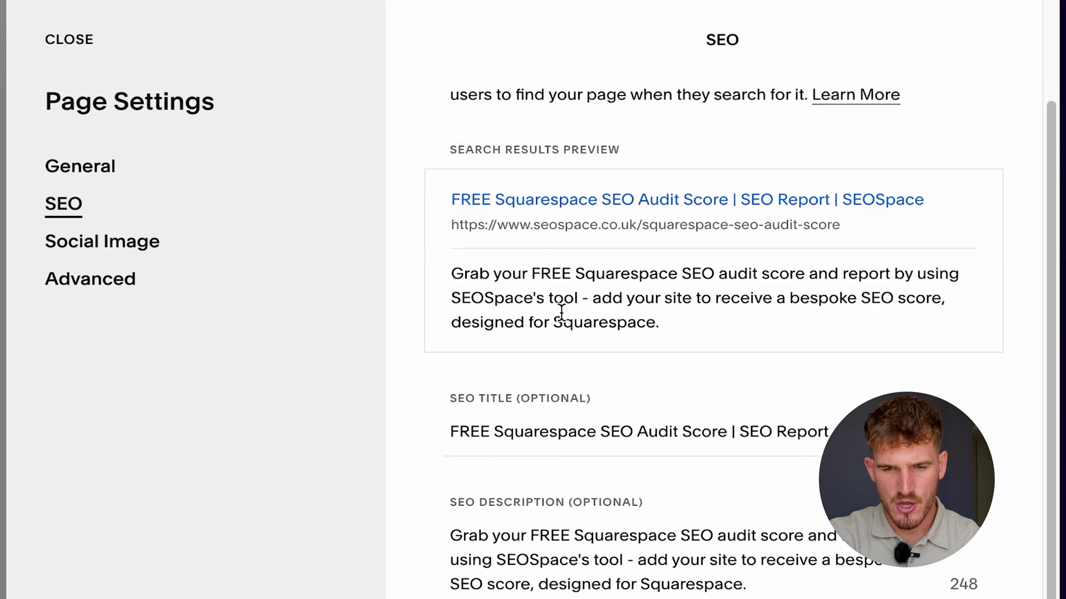
pyautogui.tripleClick(547, 494)
pyautogui.click(434, 476)
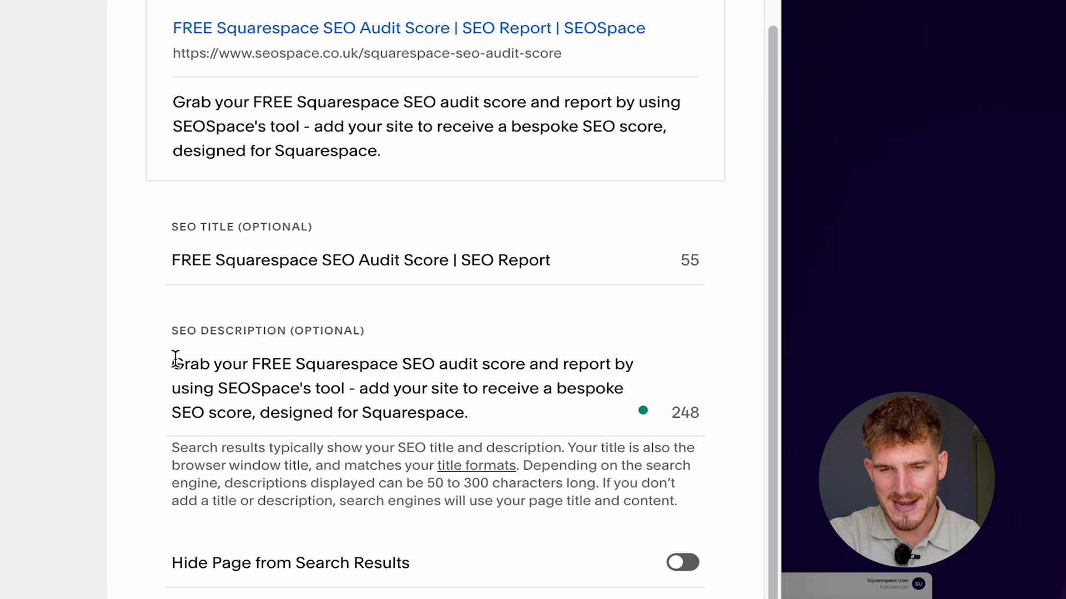
pyautogui.moveTo(176, 358); pyautogui.dragTo(500, 424)
pyautogui.tripleClick(501, 420)
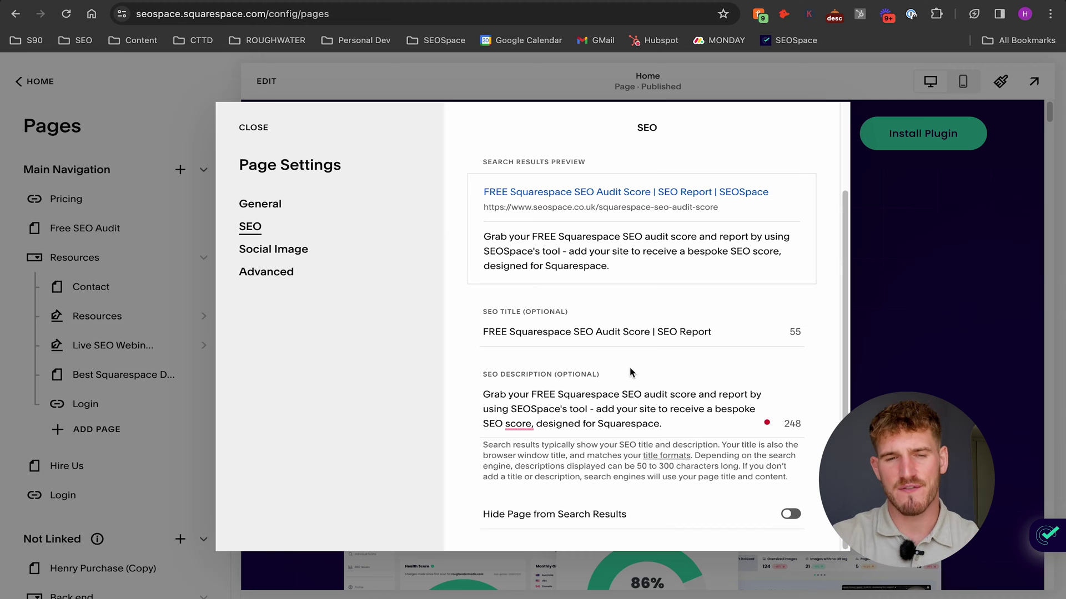
pyautogui.click(251, 136)
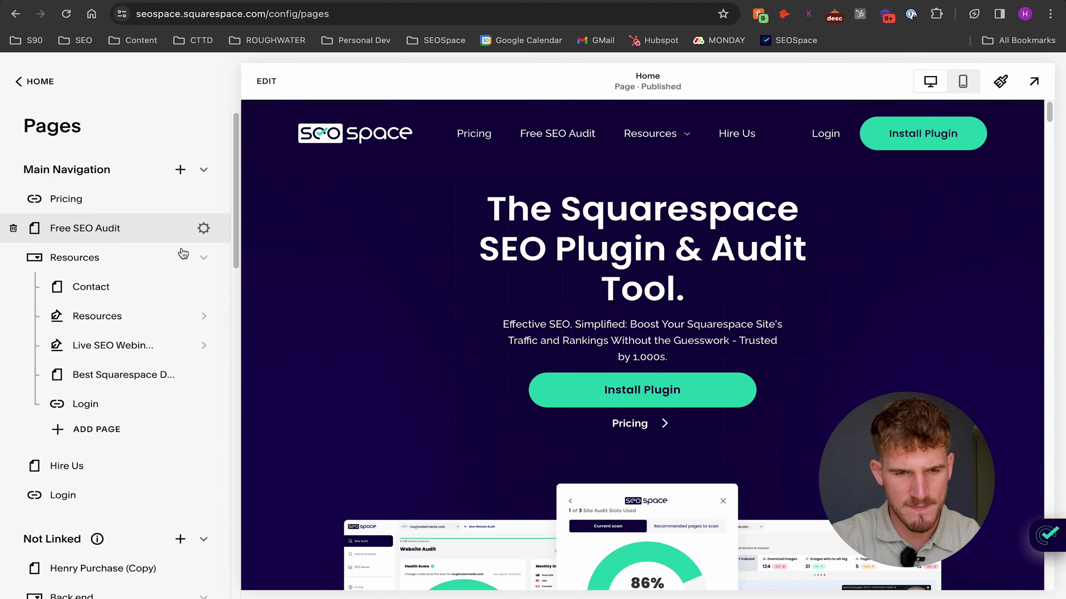
pyautogui.scroll(-4, 143, 316)
pyautogui.scroll(-5, 144, 316)
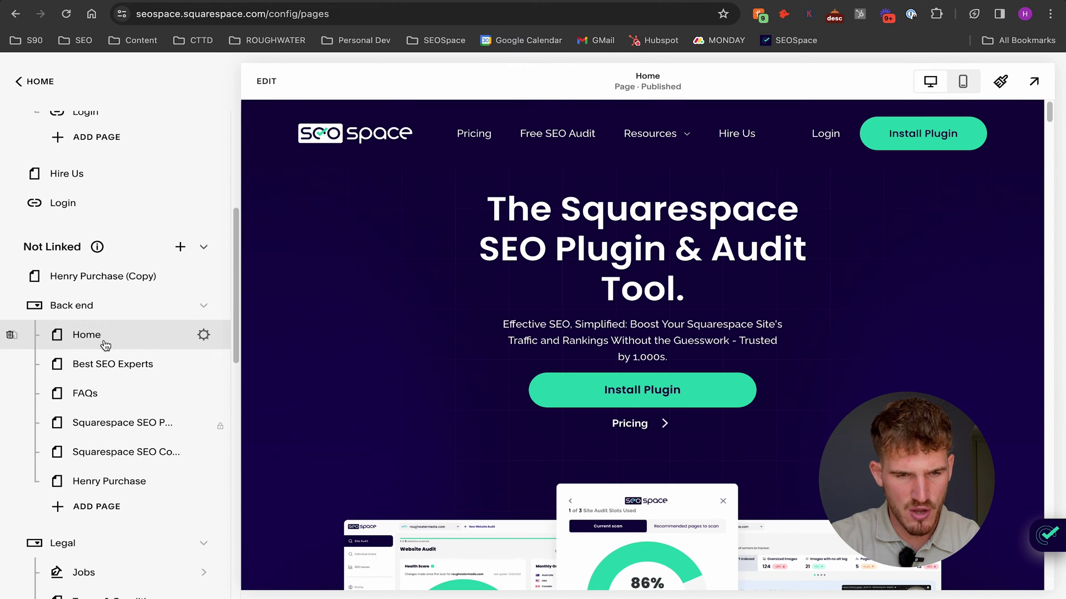
pyautogui.click(204, 337)
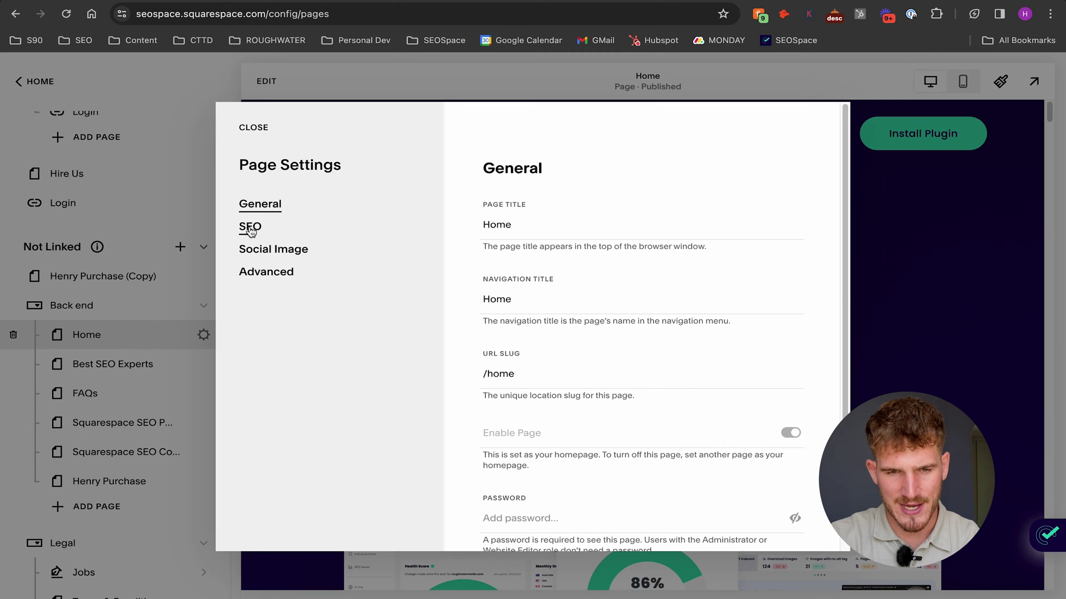
pyautogui.click(251, 231)
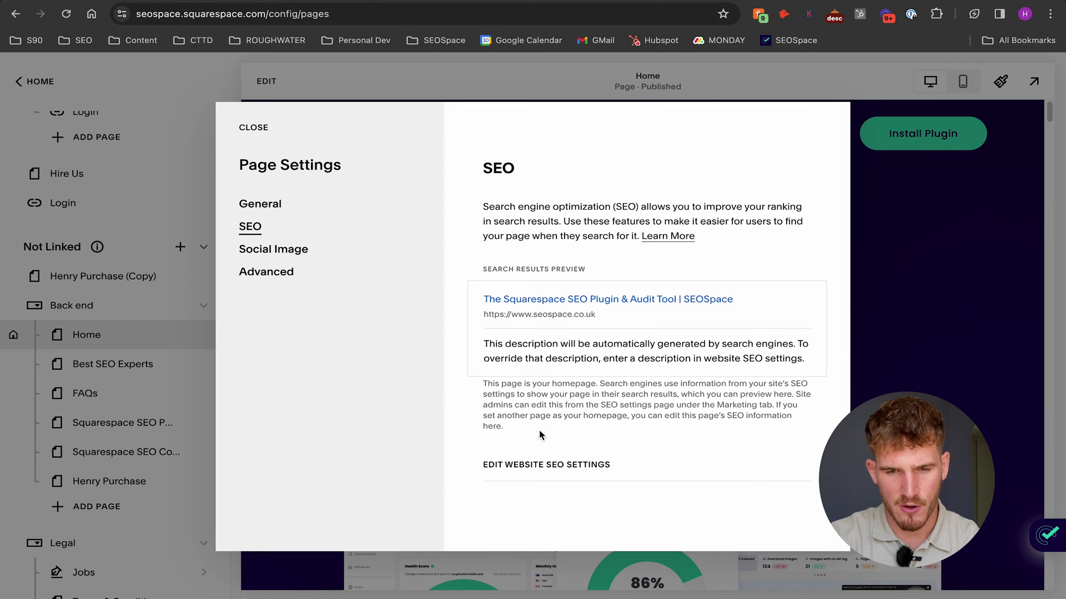
pyautogui.click(532, 467)
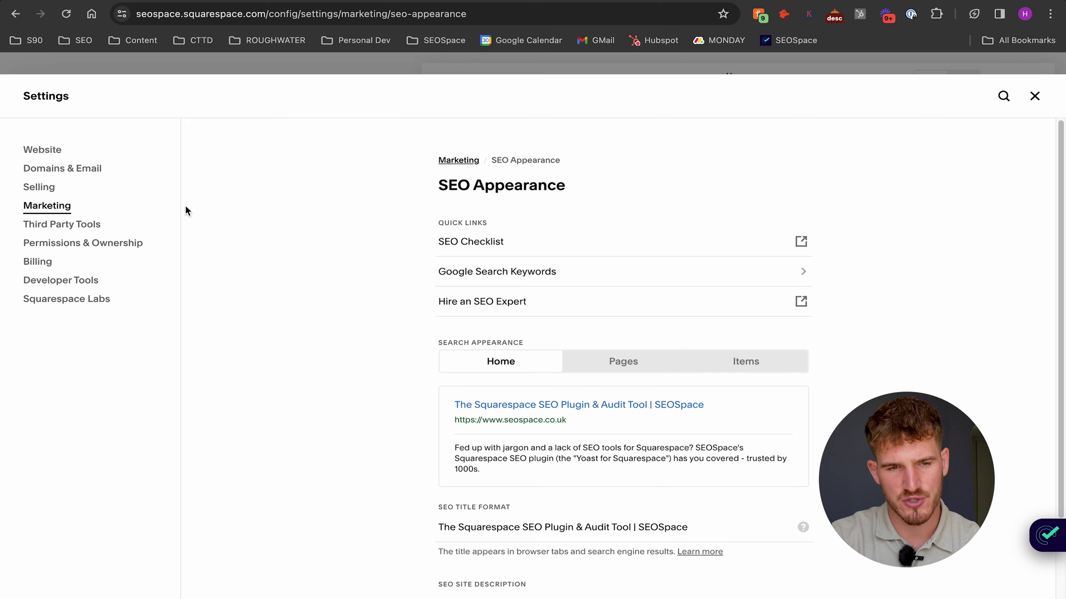
pyautogui.scroll(-2, 304, 265)
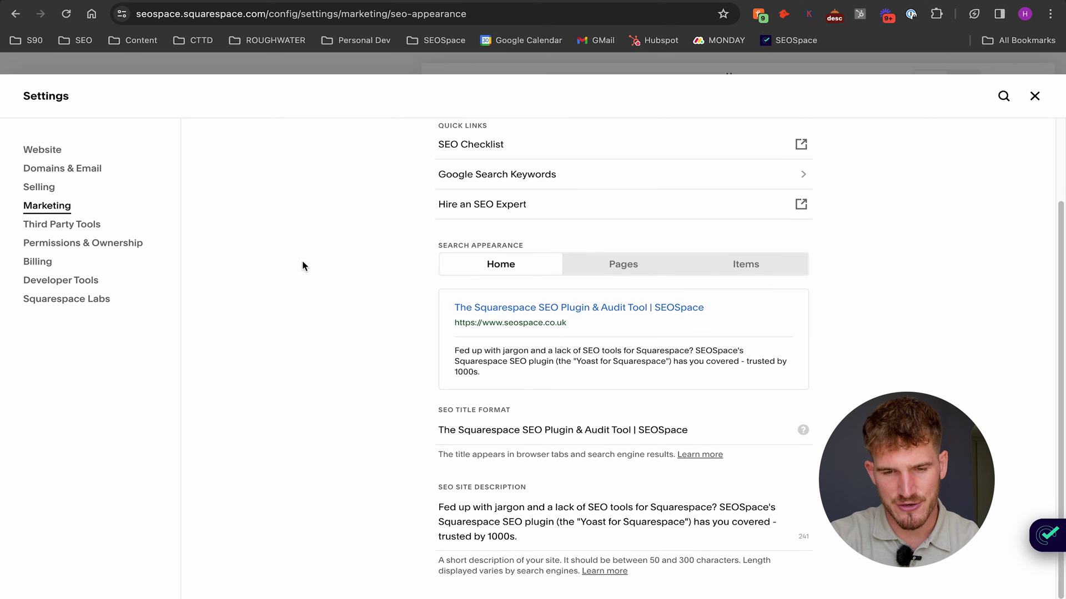
pyautogui.moveTo(439, 508); pyautogui.dragTo(548, 539)
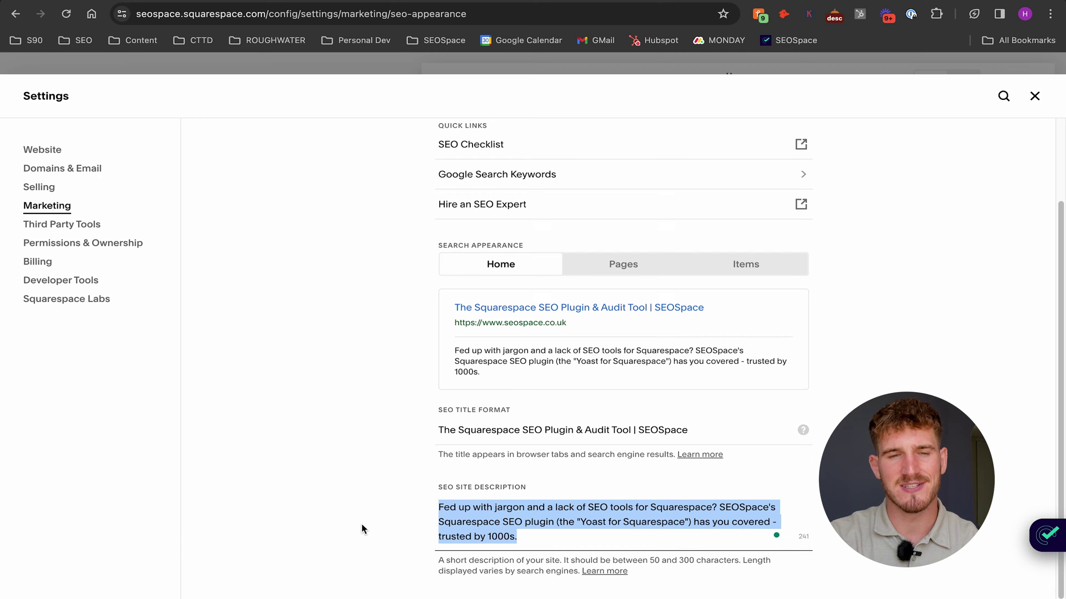
pyautogui.click(1034, 95)
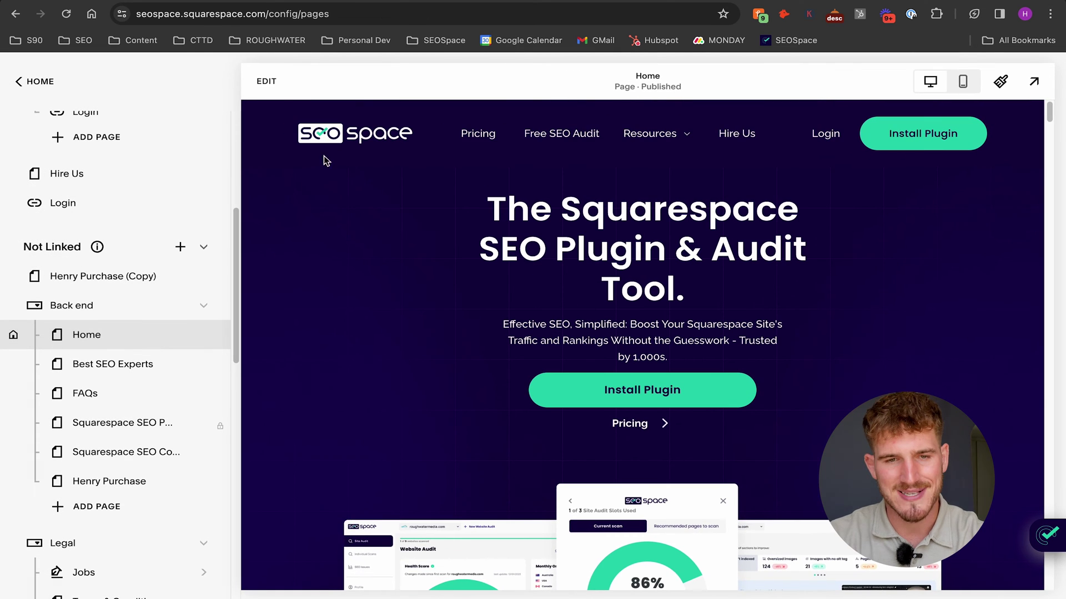
# In the Home page editor's SEOSpace widget, scan for the heading keyword 'Squarespace SEO Plugin'.
pyautogui.click(276, 87)
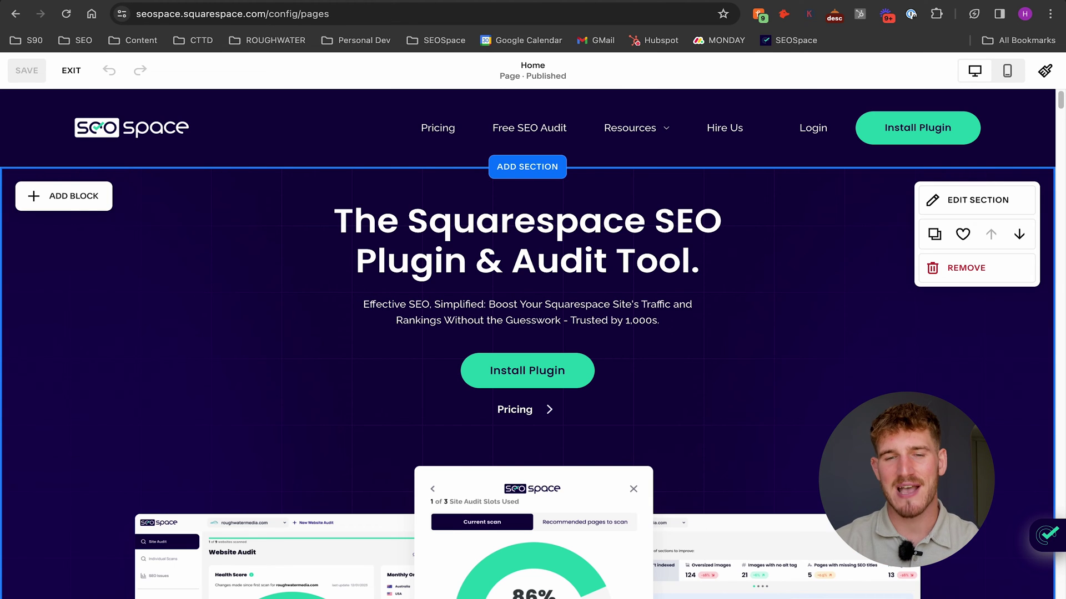
pyautogui.click(1049, 536)
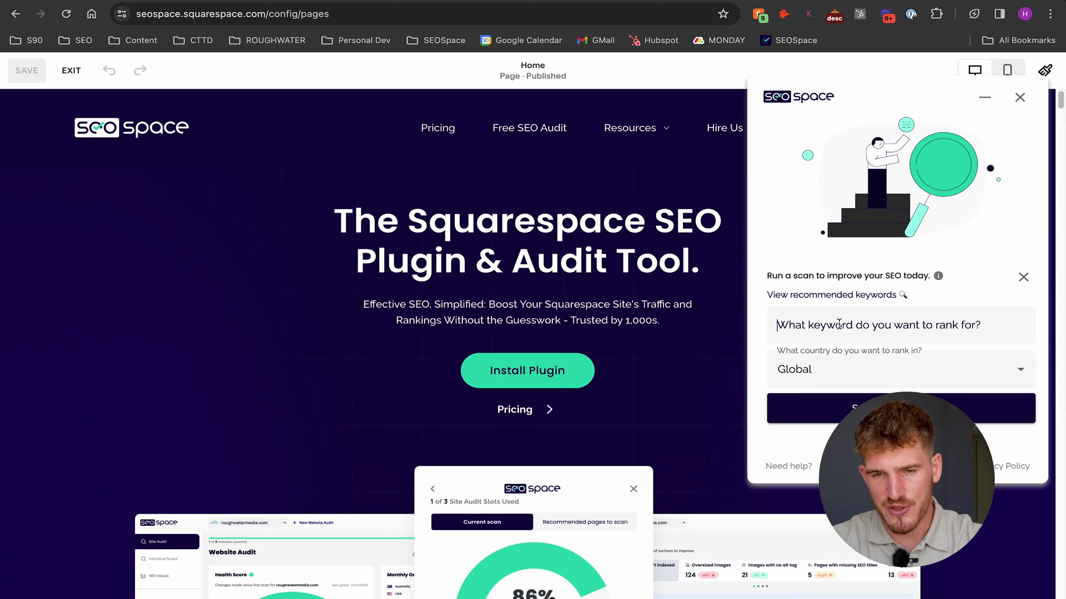
pyautogui.click(566, 231)
pyautogui.moveTo(408, 222); pyautogui.dragTo(455, 263)
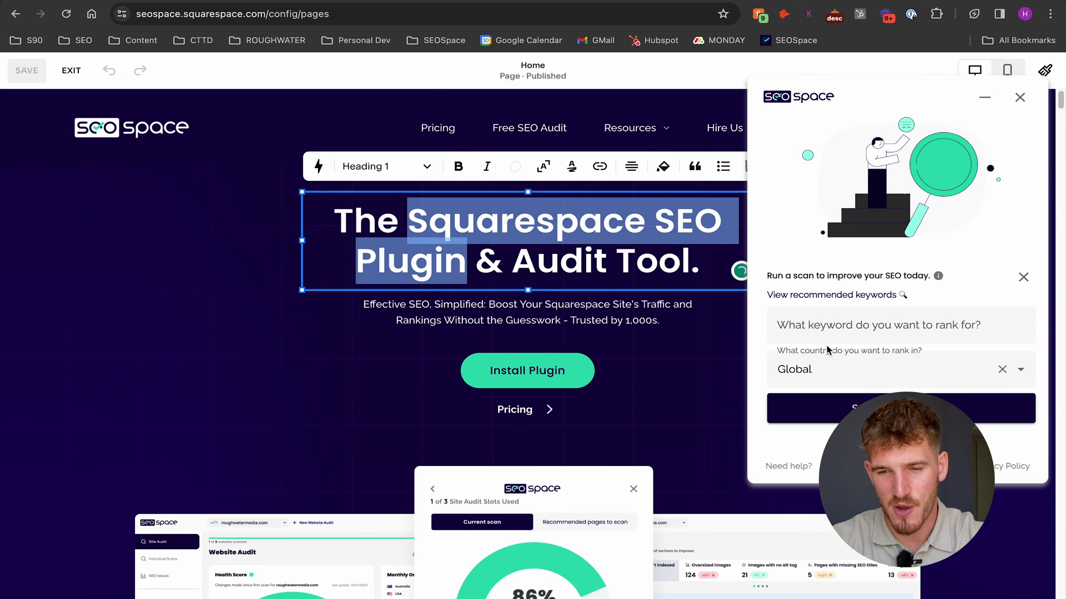
pyautogui.click(832, 327)
pyautogui.click(845, 413)
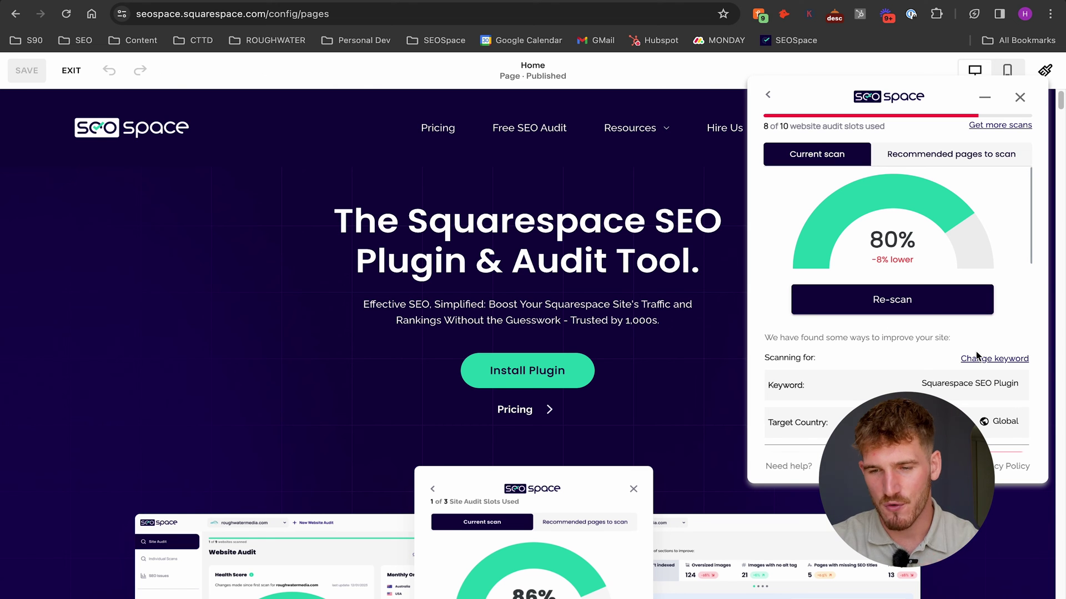
# Expand the Meta Description check, which passes 3/3, in the SEOSpace audit results.
pyautogui.scroll(-2, 977, 356)
pyautogui.scroll(-10, 976, 353)
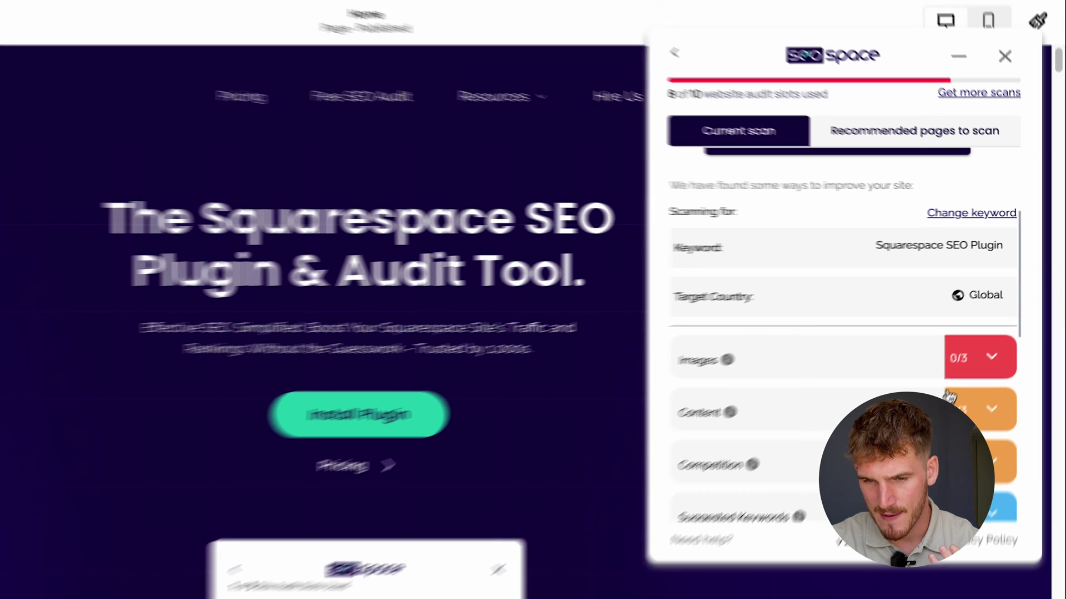
pyautogui.scroll(-4, 937, 413)
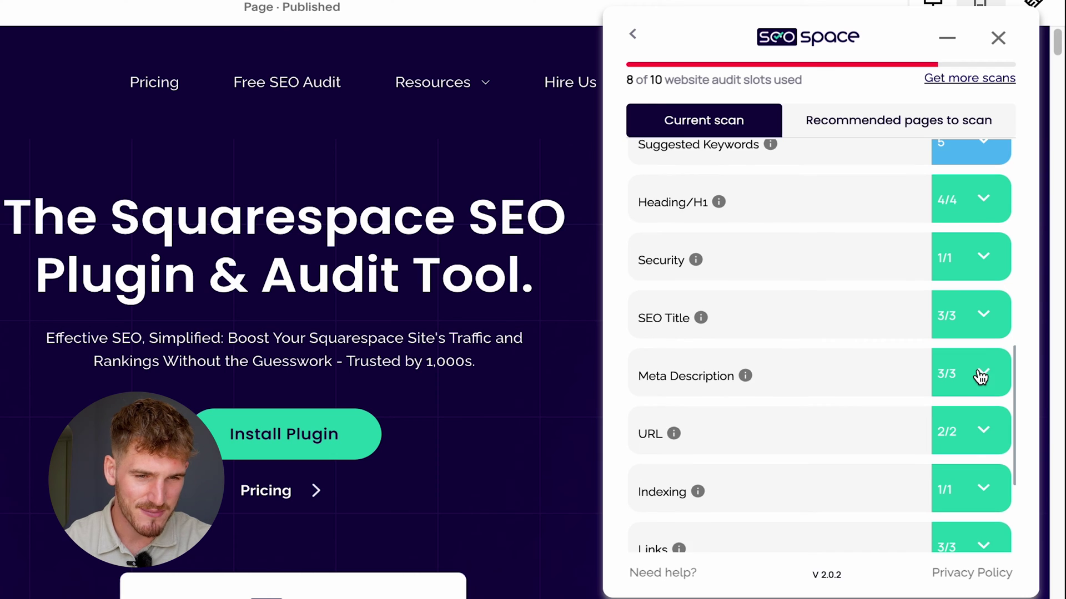
pyautogui.click(983, 371)
pyautogui.scroll(-3, 842, 369)
pyautogui.scroll(-1, 721, 325)
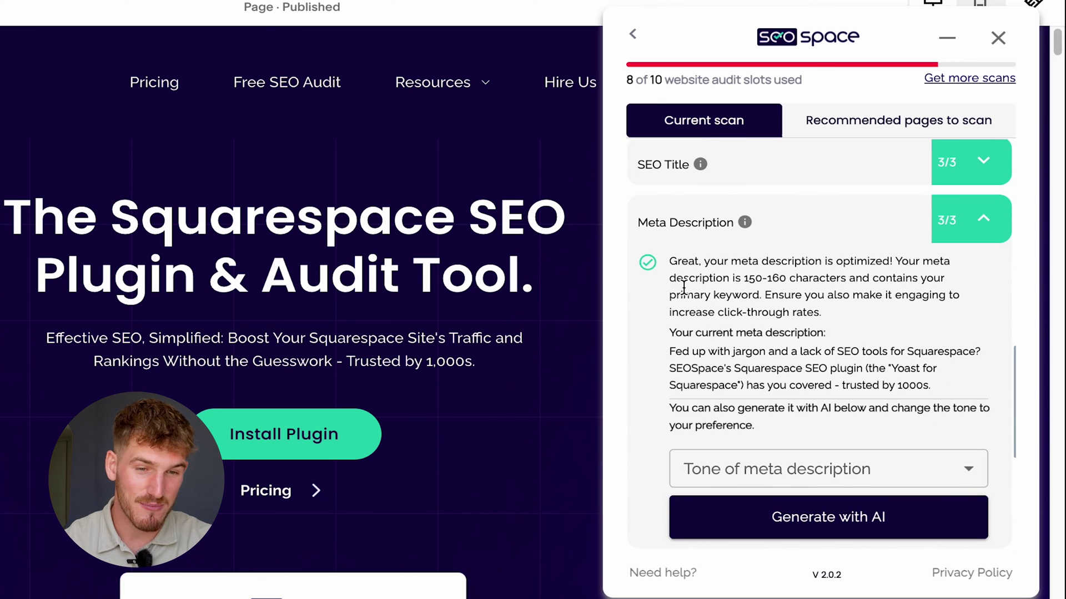
pyautogui.moveTo(670, 260); pyautogui.dragTo(866, 319)
pyautogui.click(866, 320)
pyautogui.scroll(-1, 866, 320)
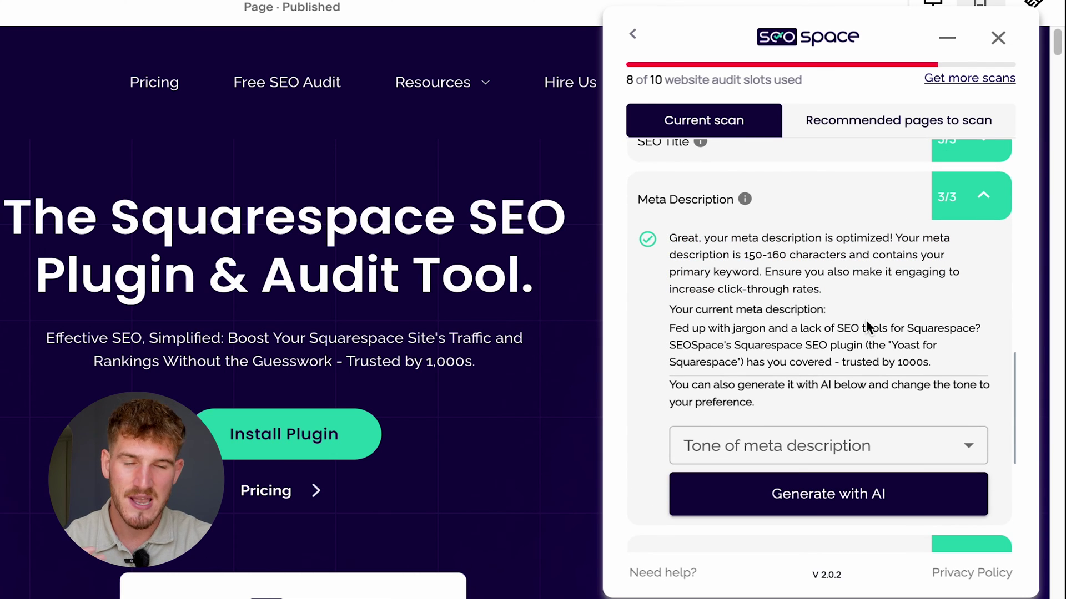
# Generate an AI meta description for the homepage using the Click-worthy tone.
pyautogui.click(848, 452)
pyautogui.click(804, 451)
pyautogui.scroll(-4, 830, 389)
pyautogui.click(828, 378)
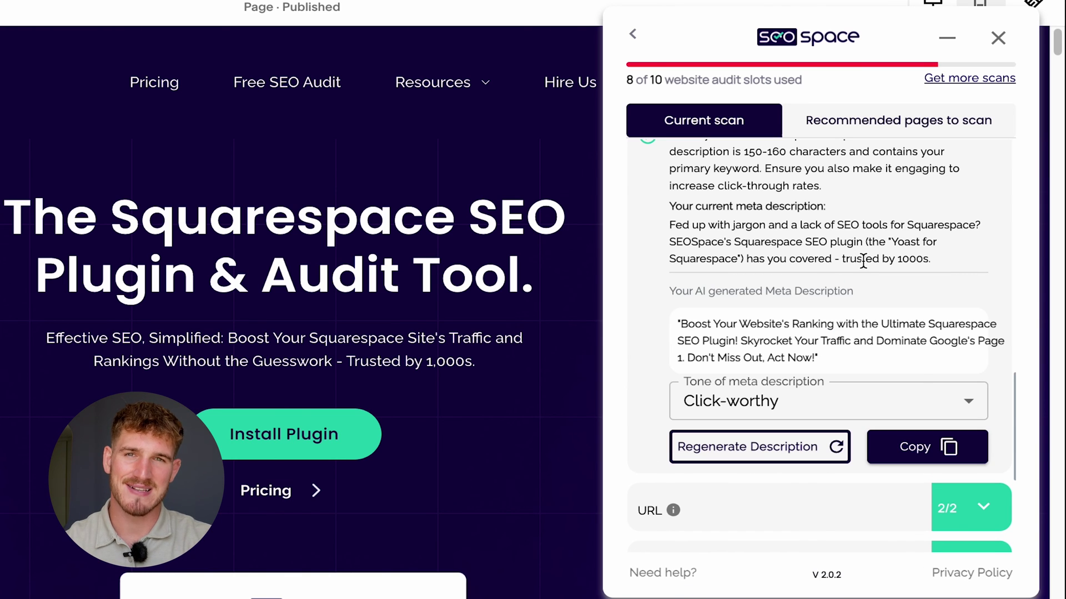
pyautogui.scroll(10, 863, 261)
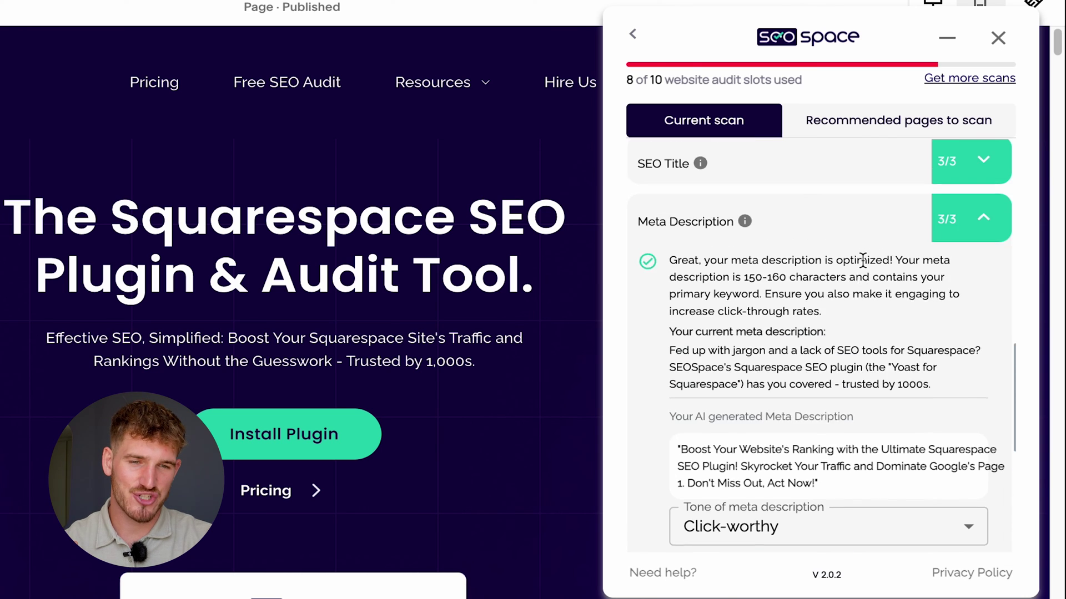
pyautogui.scroll(5, 862, 259)
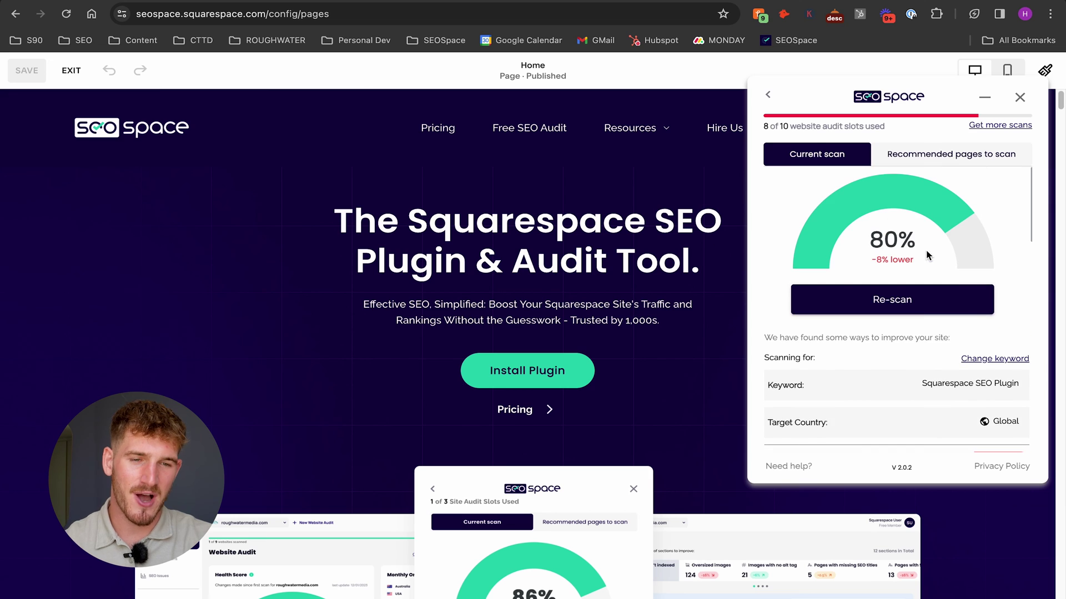